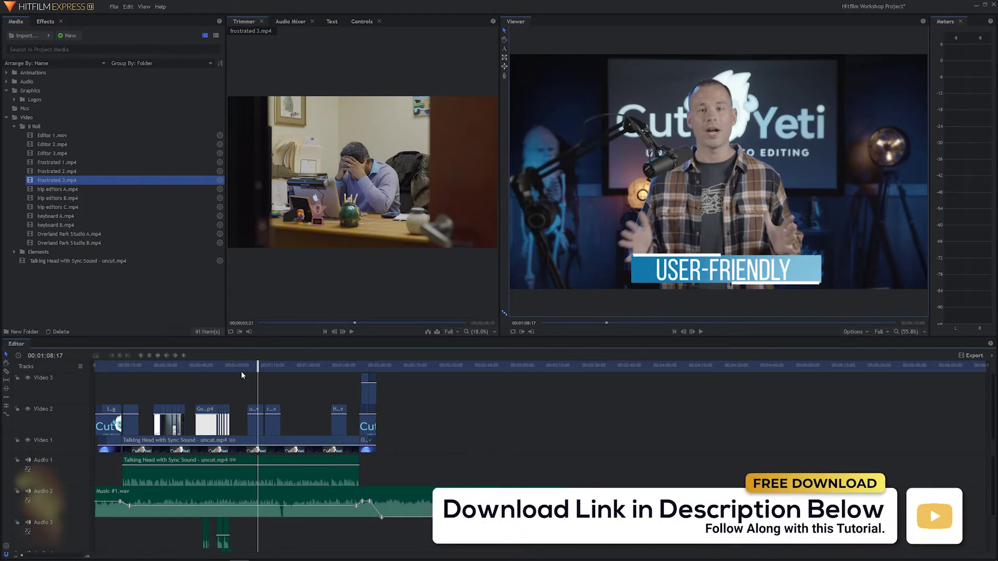
Jump the playhead back to 01:01:20 on the timeline ruler.
left_click(241, 370)
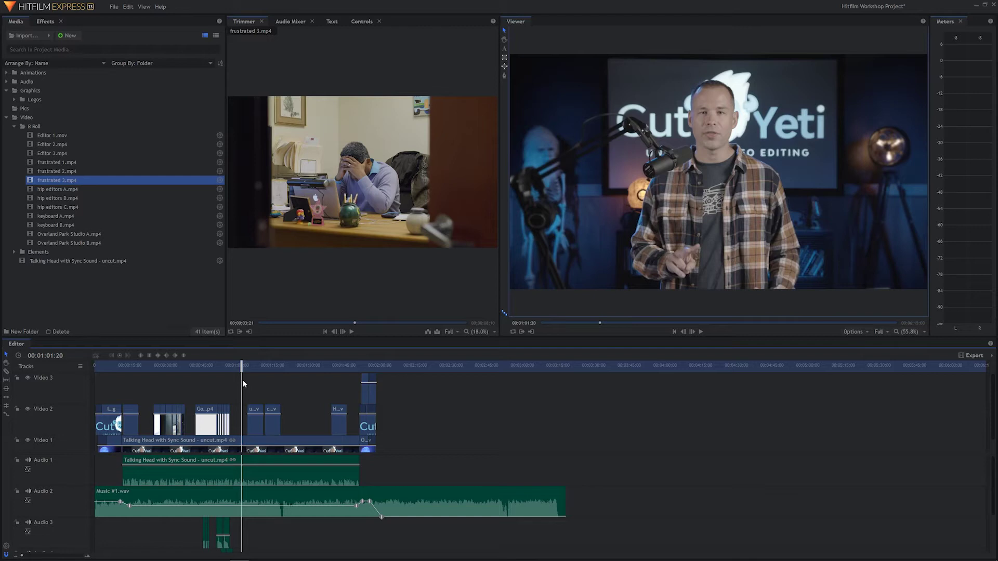
Select the Talking Head clip on Video 1, nudge the playhead, and show the Effects library.
left_click(253, 446)
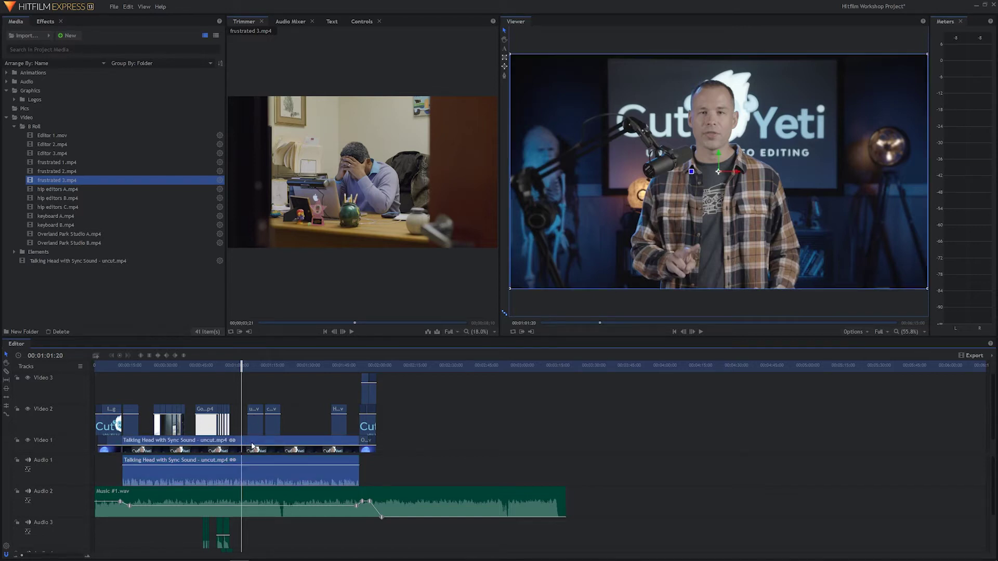
left_click_drag(239, 370, 360, 364)
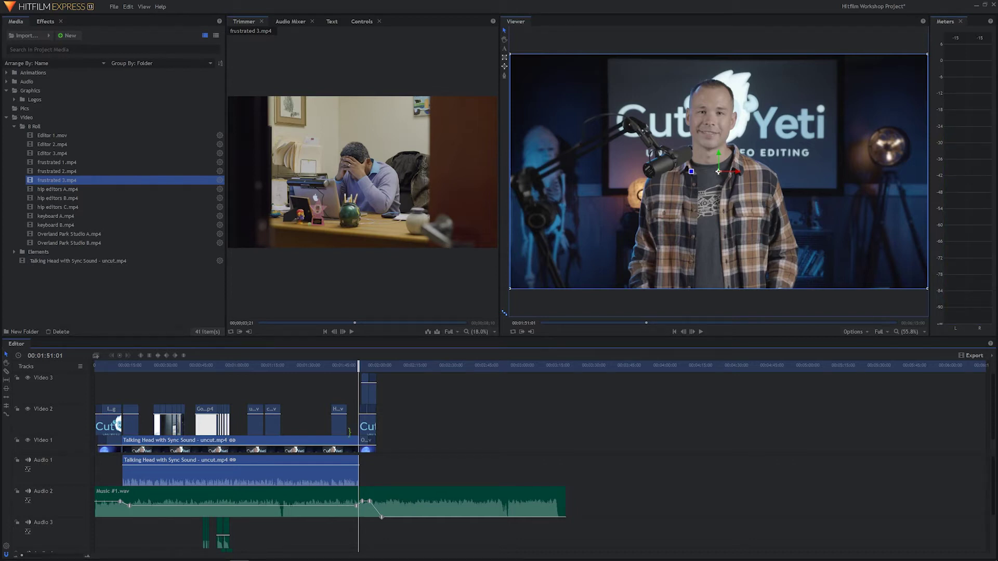
left_click(45, 22)
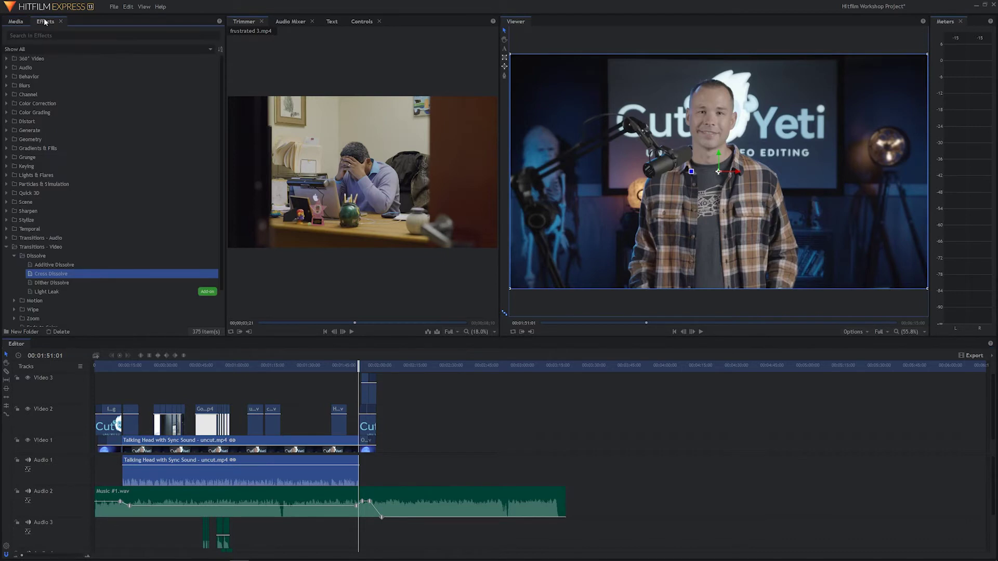
Collapse the Transitions - Video folder and expand the Color Correction effects folder.
left_click(7, 246)
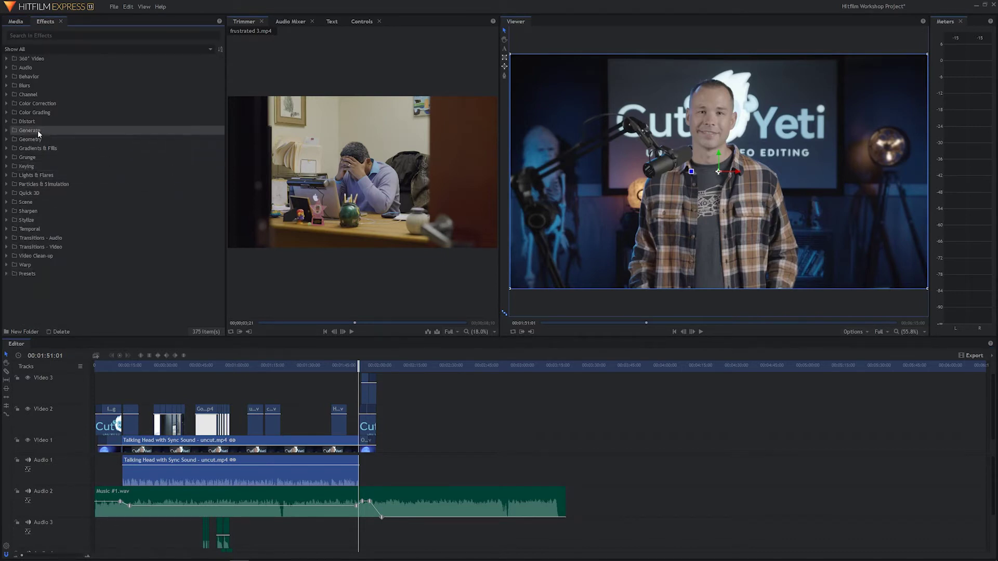
left_click(6, 103)
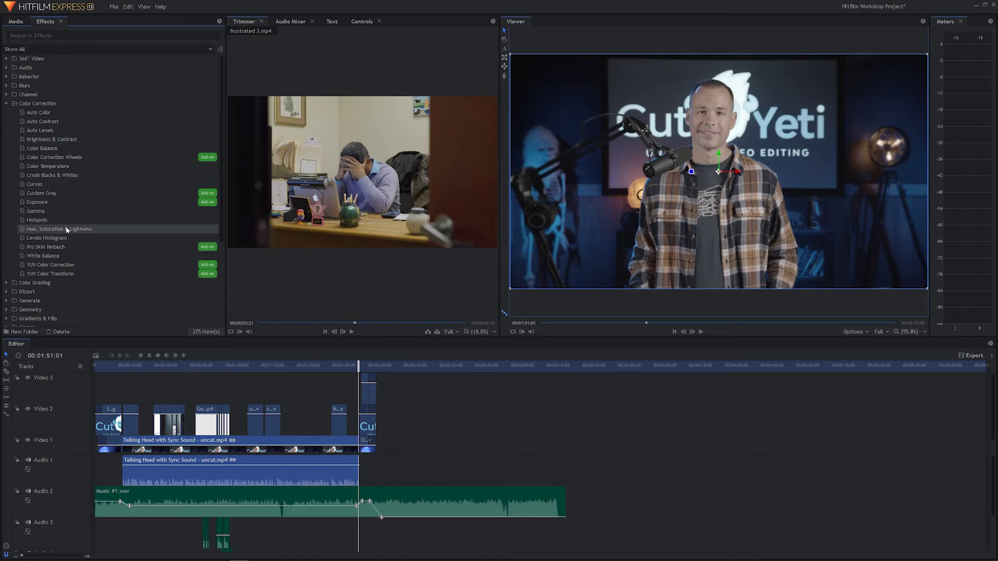
Apply Hue, Saturation & Lightness to the Talking Head clip with Master Saturation set to 90.
left_click_drag(66, 227, 312, 445)
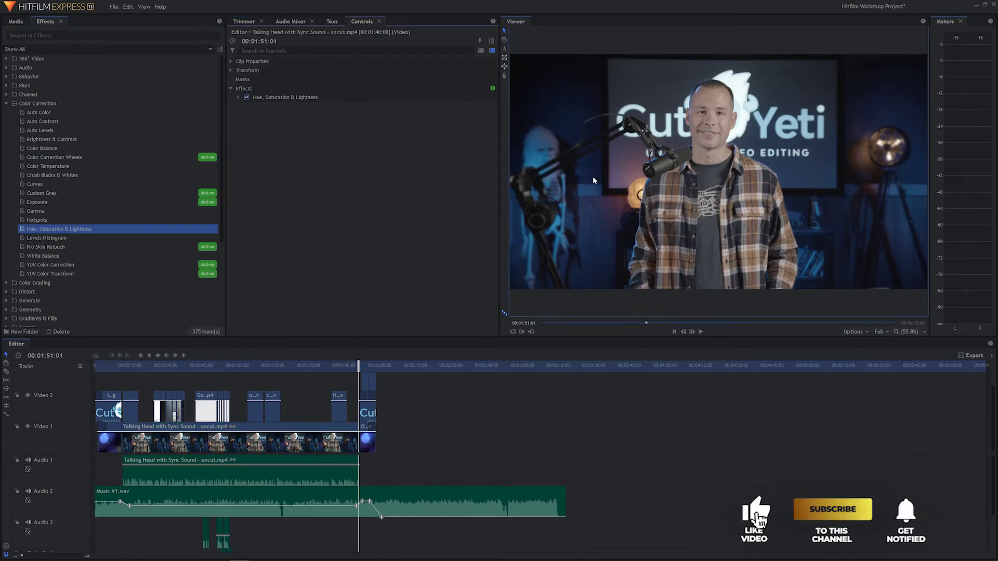
left_click(239, 97)
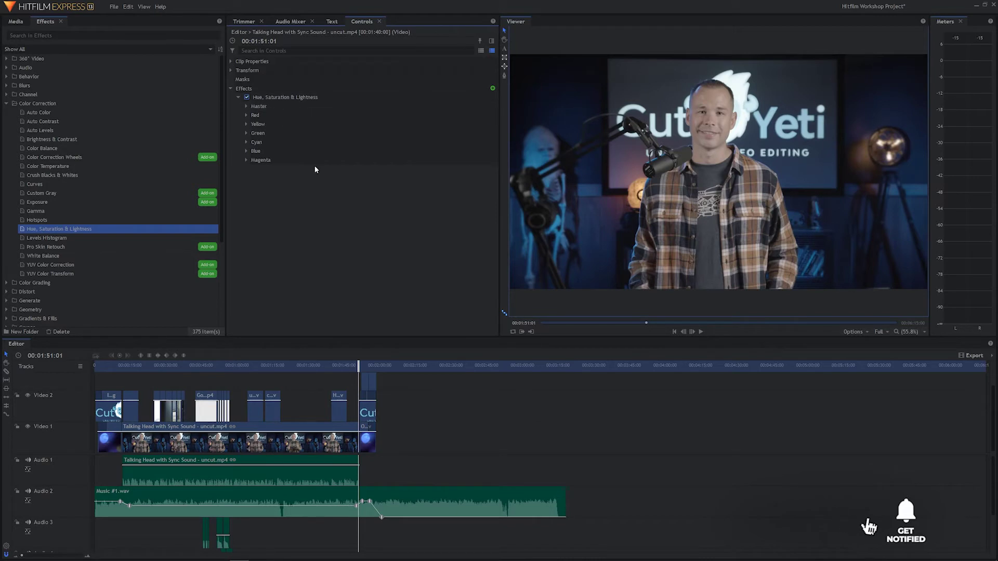
left_click(246, 106)
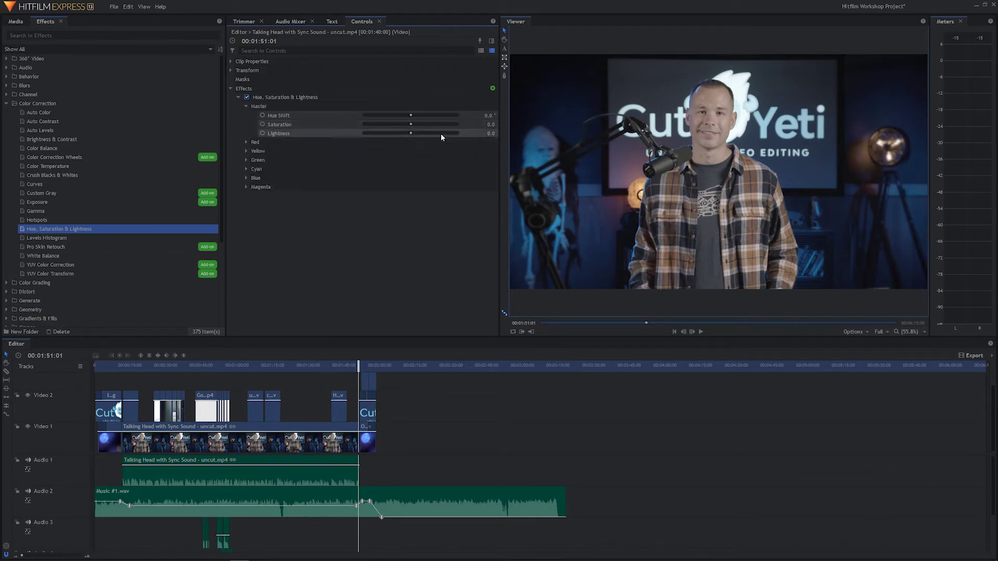
left_click_drag(411, 125, 474, 130)
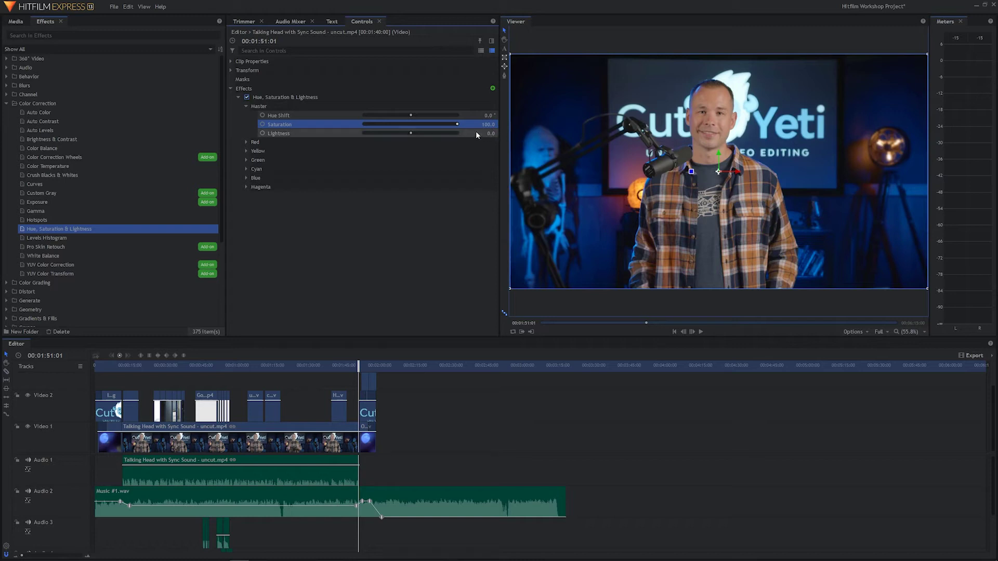
left_click_drag(457, 124, 452, 125)
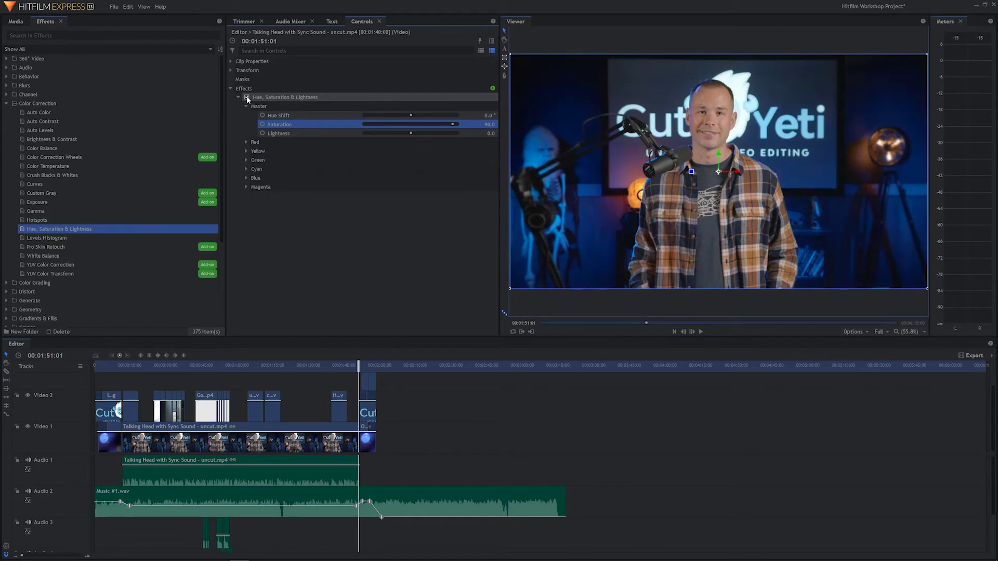
left_click(247, 97)
left_click(247, 97)
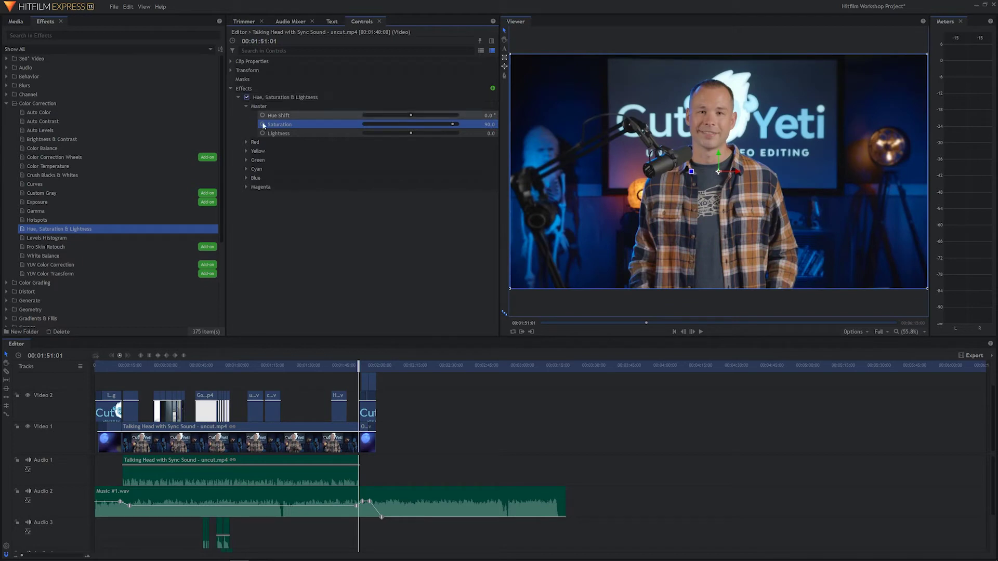
left_click(247, 98)
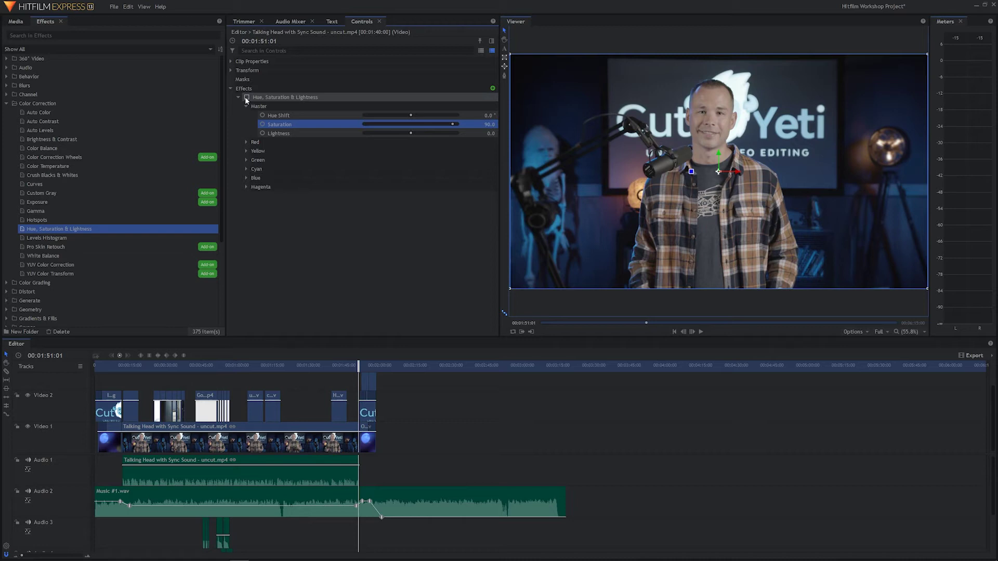
left_click(247, 97)
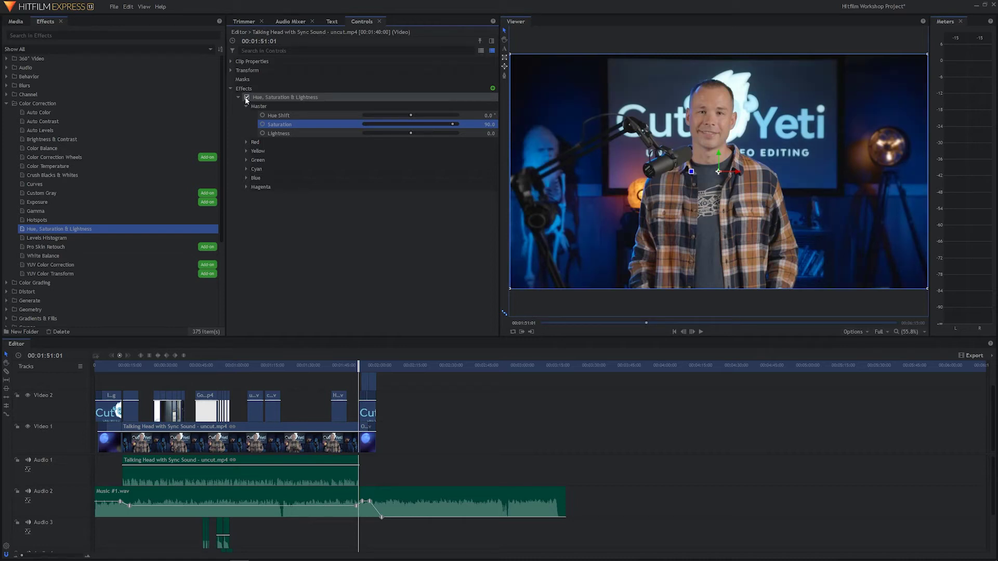
left_click(246, 97)
left_click(247, 97)
left_click(315, 288)
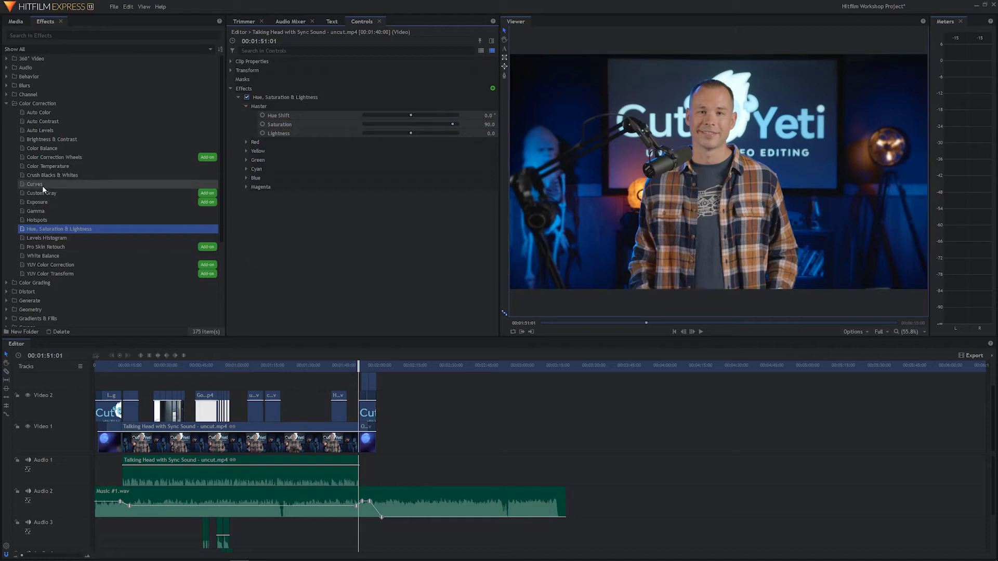
Add Curves to the Talking Head clip and shape shadow and highlight points into a gentle S-curve.
left_click_drag(42, 185, 309, 442)
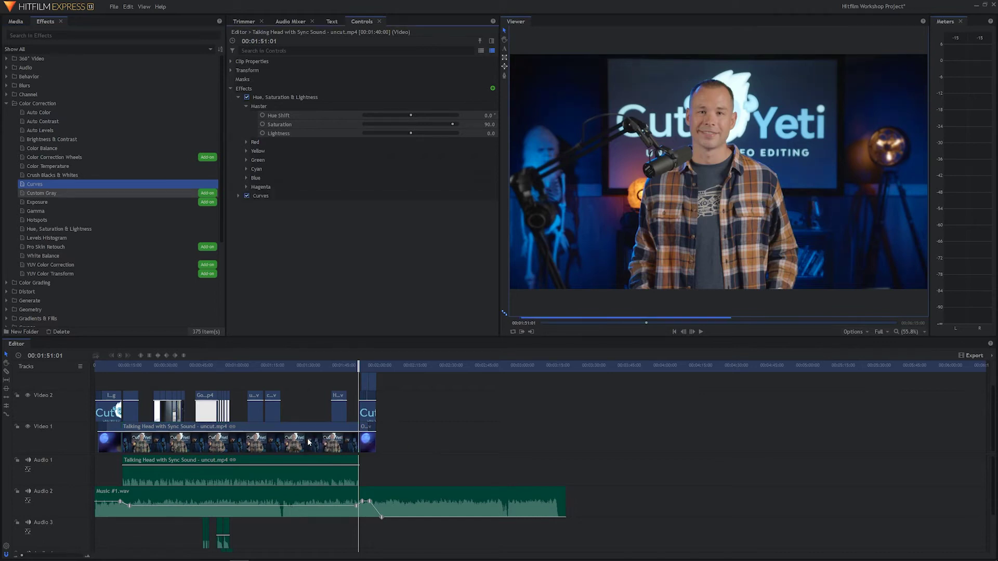
left_click(238, 196)
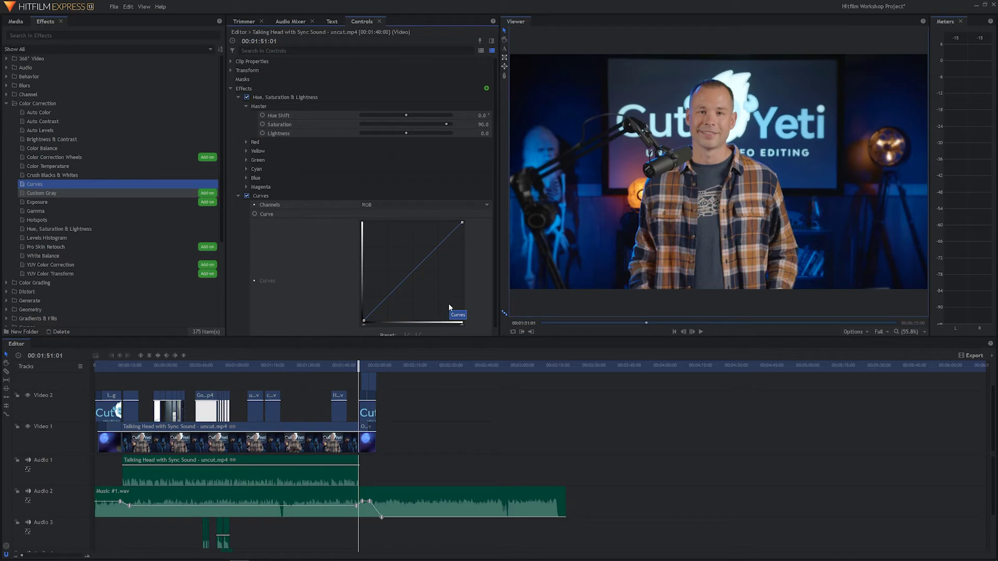
left_click(388, 296)
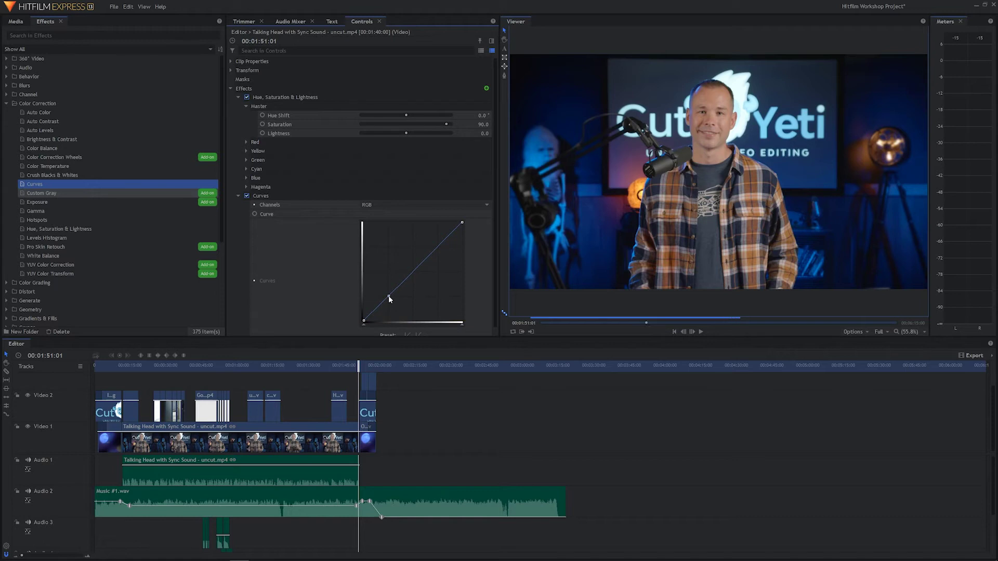
left_click(436, 247)
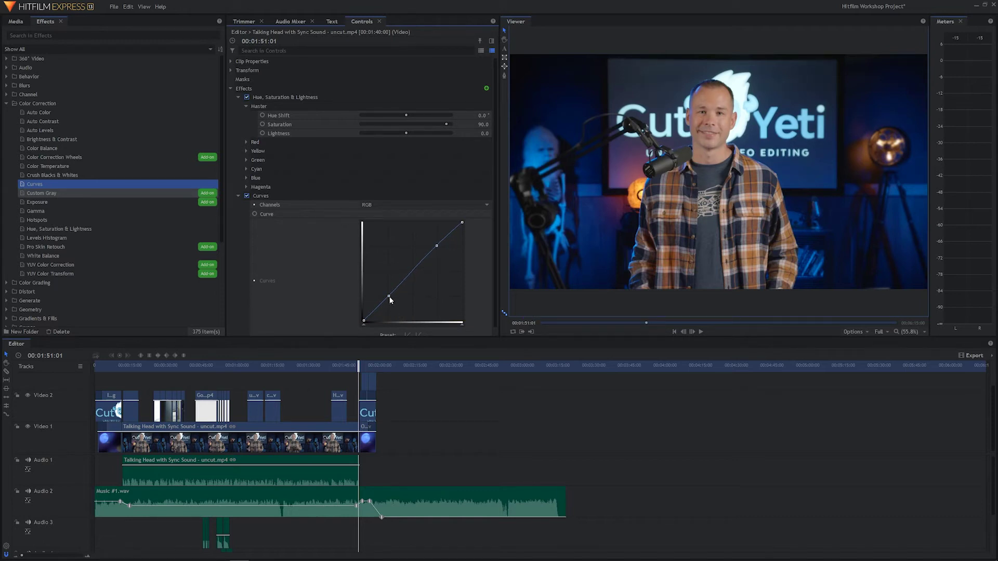
left_click_drag(389, 296, 390, 299)
left_click_drag(437, 246, 438, 250)
left_click_drag(390, 298, 388, 298)
Toggle Curves and Hue, Saturation & Lightness off and on to compare, then collapse both effects.
left_click(246, 196)
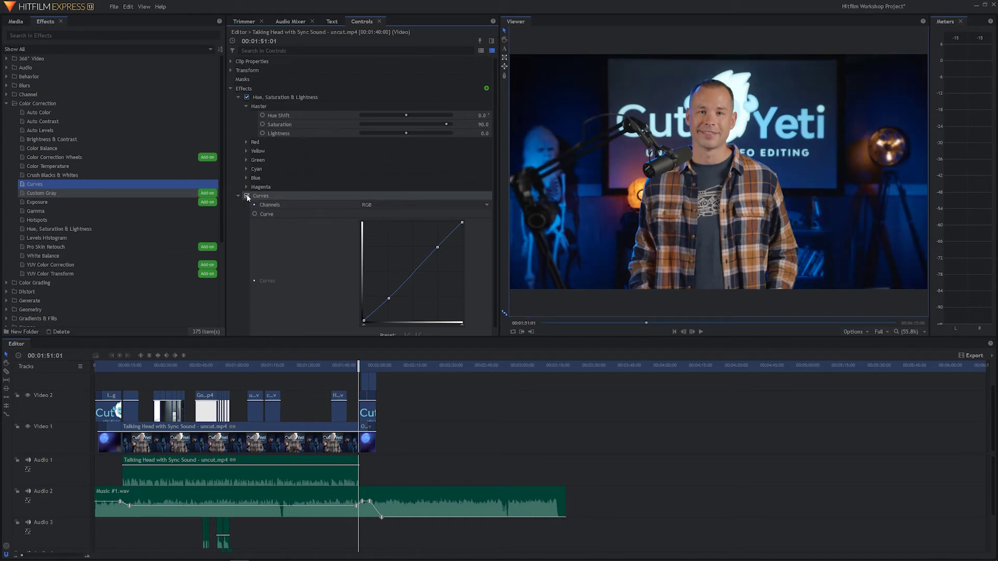
left_click(247, 196)
left_click(247, 196)
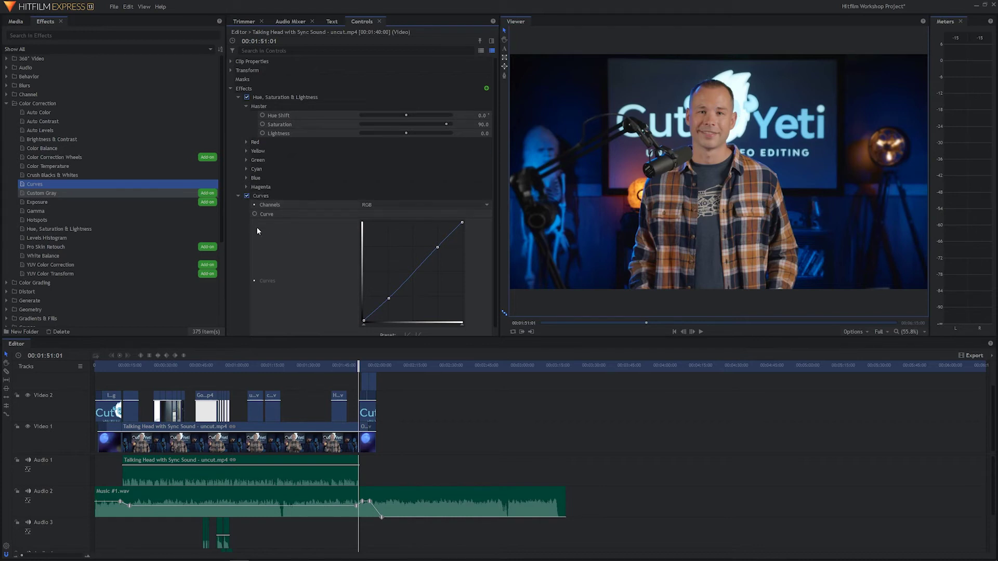
left_click_drag(248, 225, 248, 197)
left_click(246, 196)
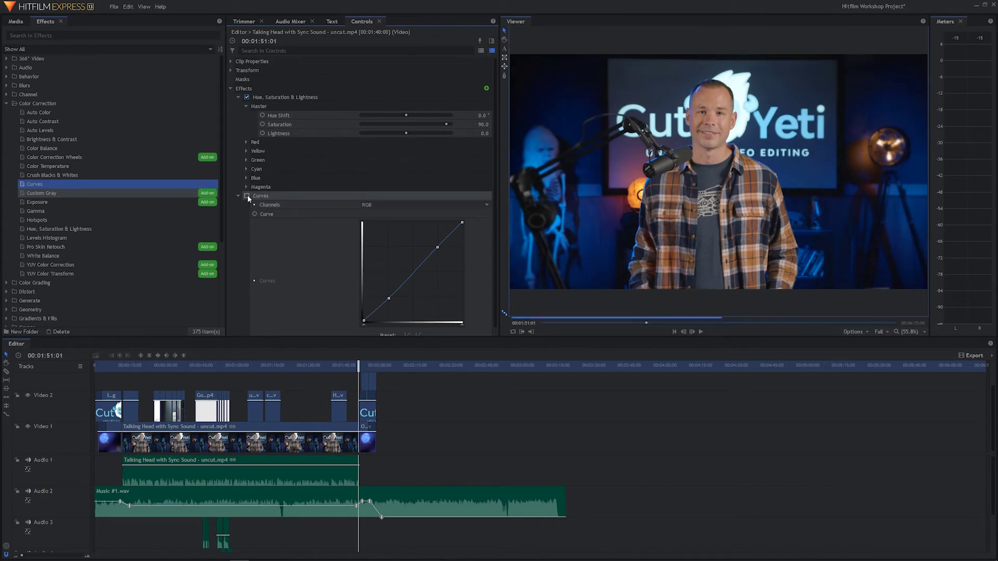
left_click(247, 97)
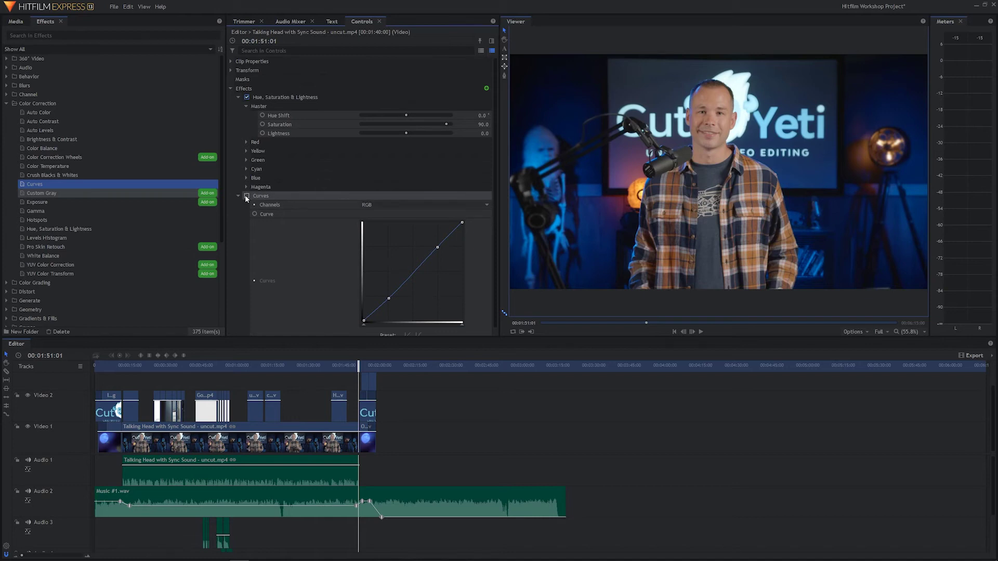
left_click(247, 196)
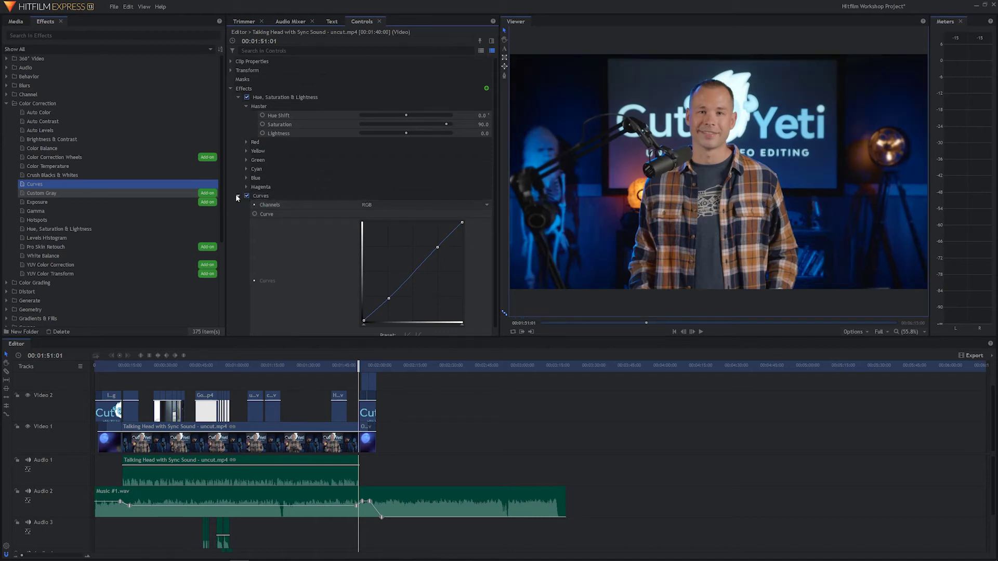
left_click(238, 196)
left_click(238, 97)
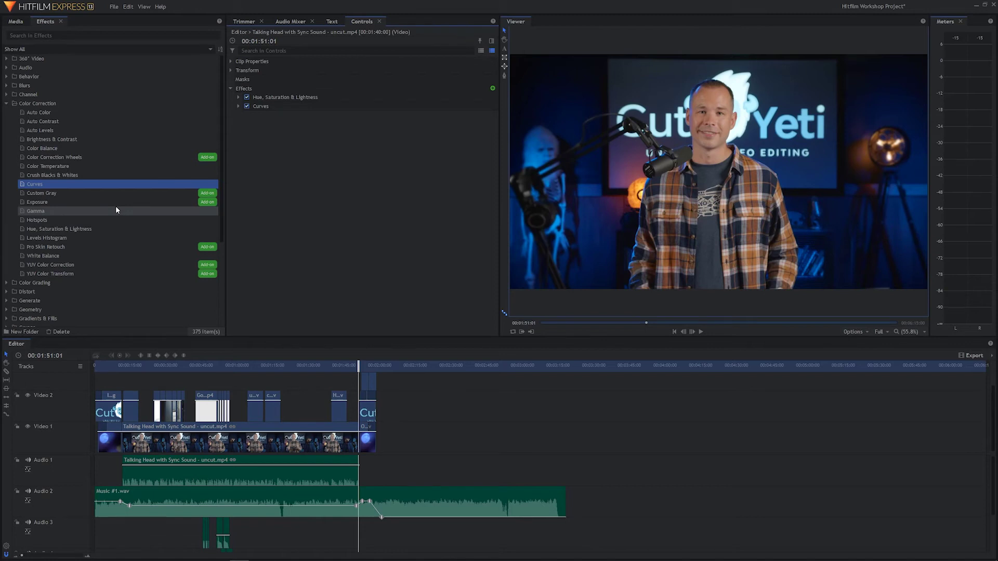
Drag Levels Histogram from Color Correction onto the Video 1 talking-head clip.
left_click(45, 237)
left_click_drag(39, 237, 314, 439)
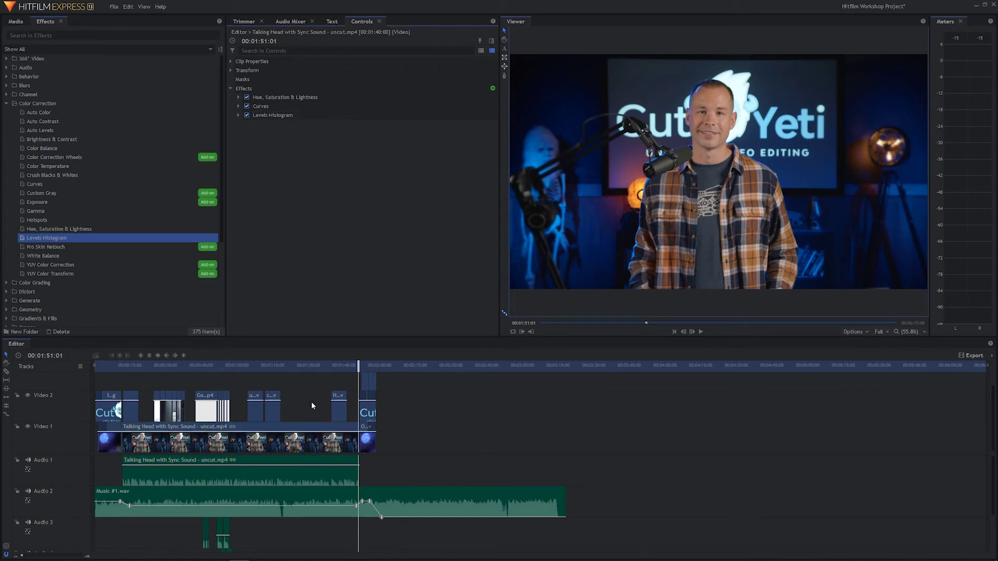
Expand Levels Histogram in Controls and set its Channels to RGB Combined.
left_click(238, 115)
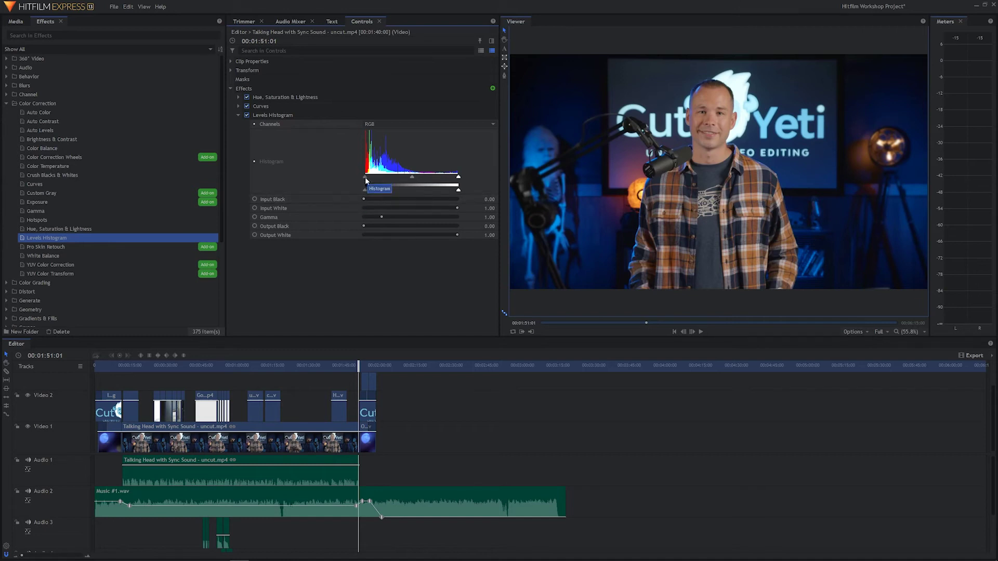
left_click(493, 125)
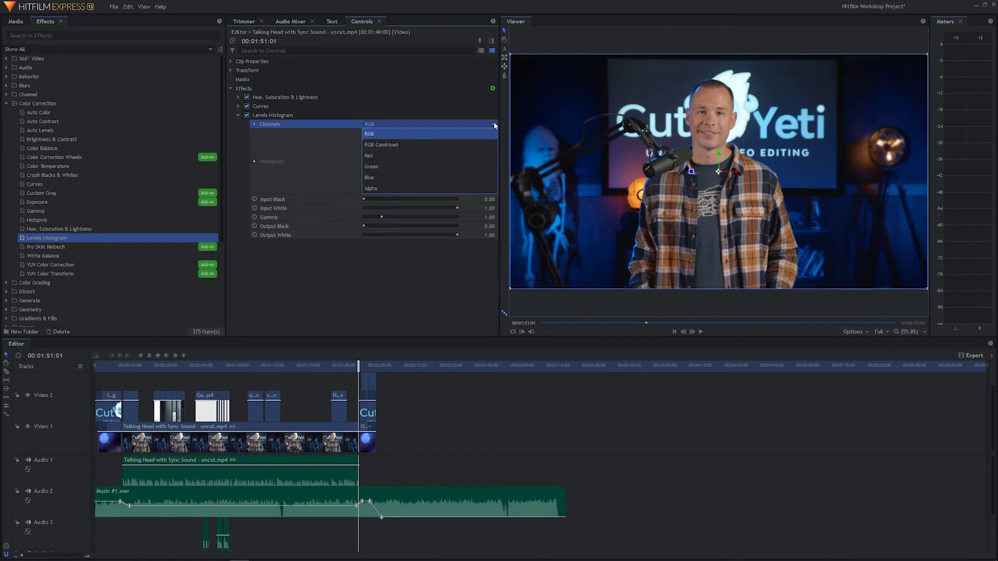
left_click(421, 143)
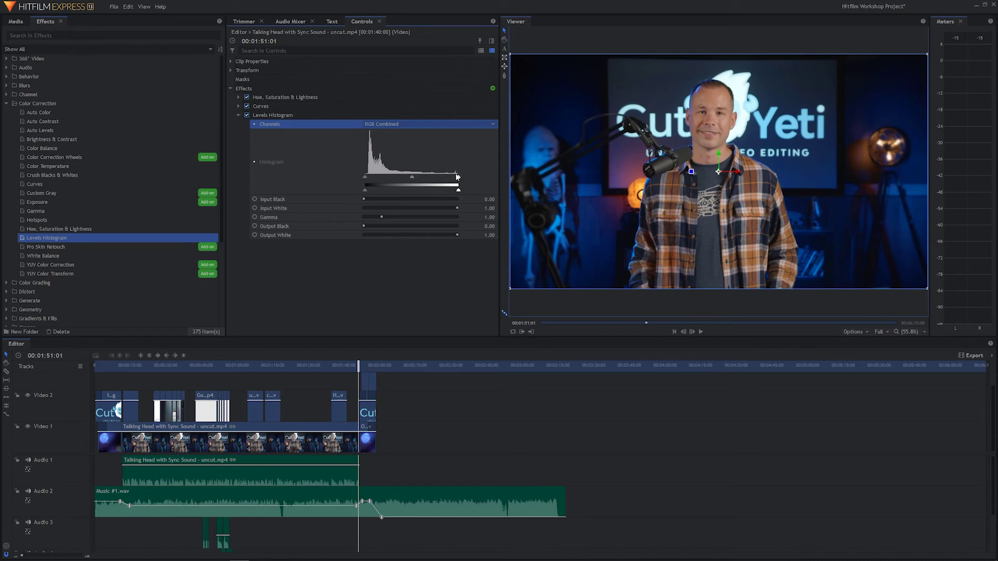
Drag the histogram's white and black input points, then toggle Levels Histogram to compare.
mouse_move(457, 177)
left_mouse_down()
mouse_move(466, 183)
mouse_move(459, 176)
left_mouse_up()
left_click_drag(364, 176, 364, 180)
left_click(246, 116)
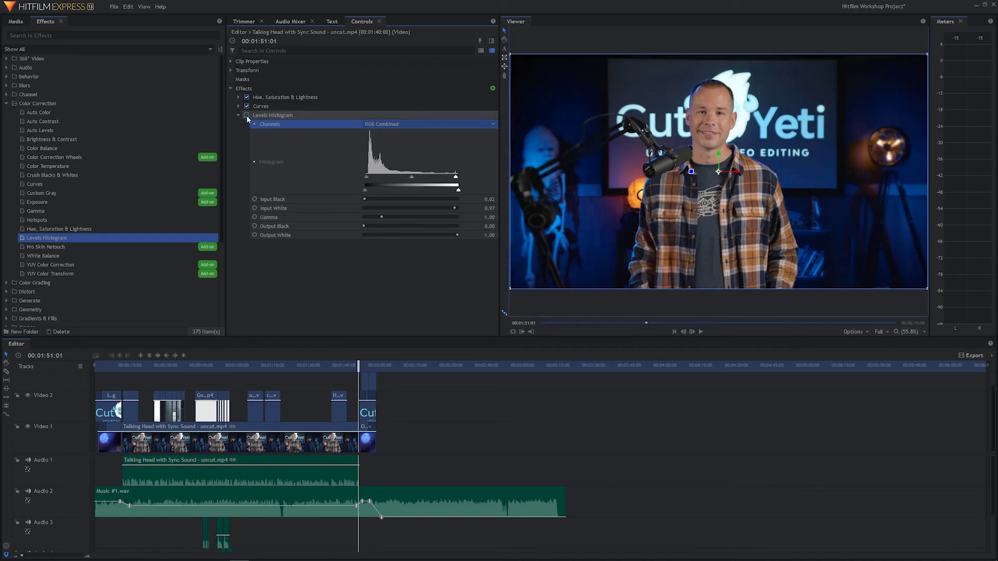
left_click(246, 115)
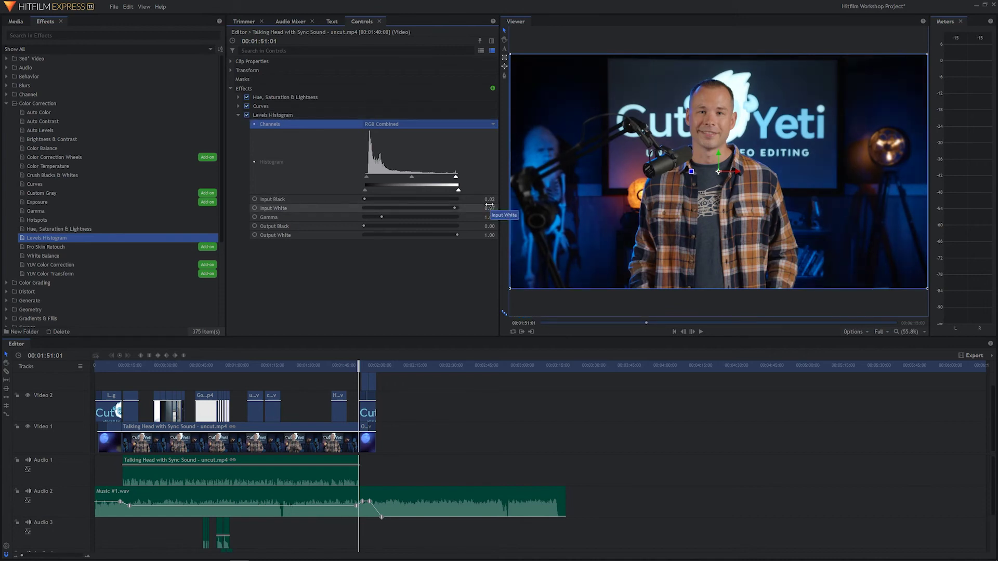
Fine-tune Input Black to 0.01 and Input White to 0.98, then compare before and after.
left_click(363, 200)
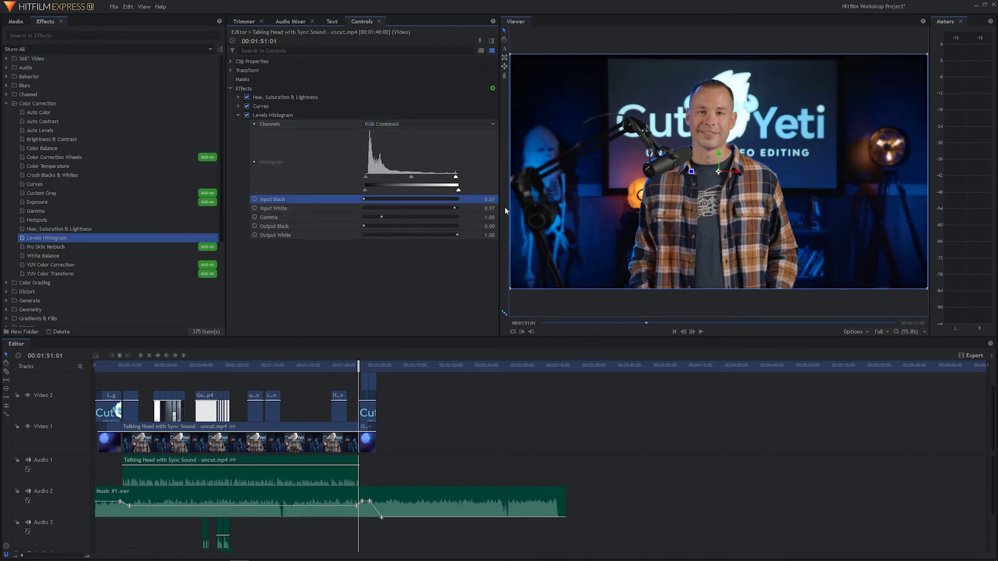
left_click(459, 207)
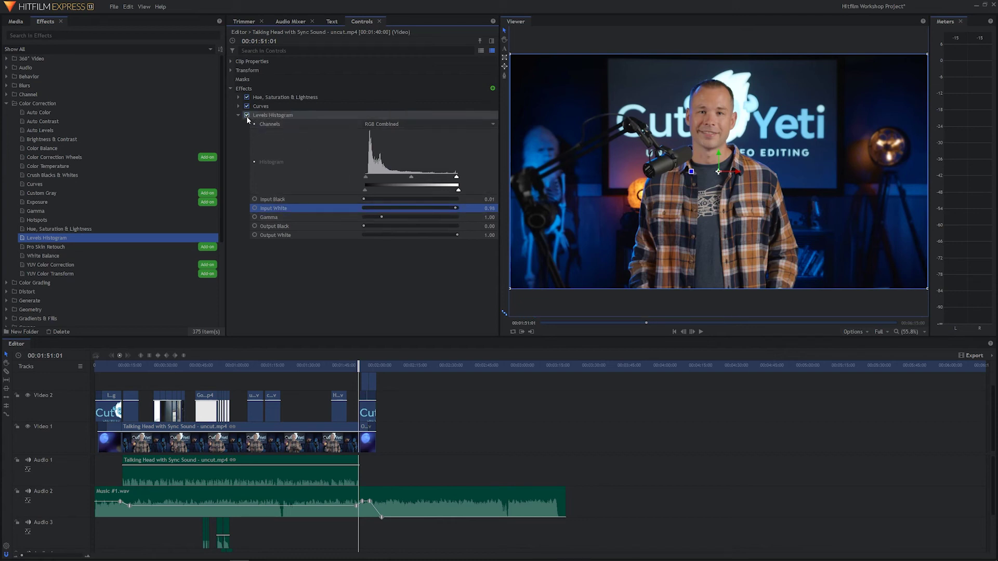
left_click(247, 116)
left_click(248, 116)
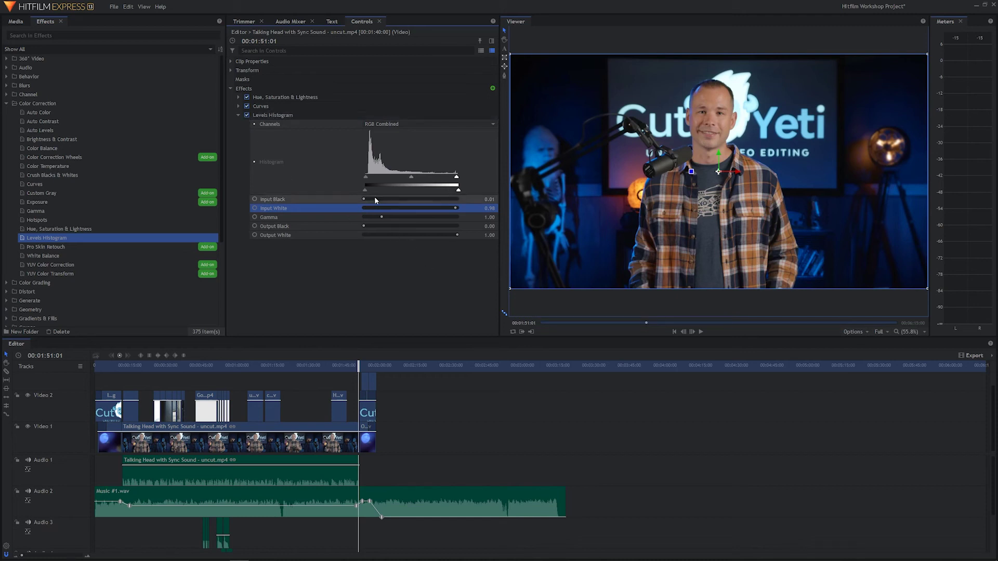
Collapse Levels Histogram, disable all three grading effects for a before view, then re-enable them.
left_click(247, 115)
left_click(247, 116)
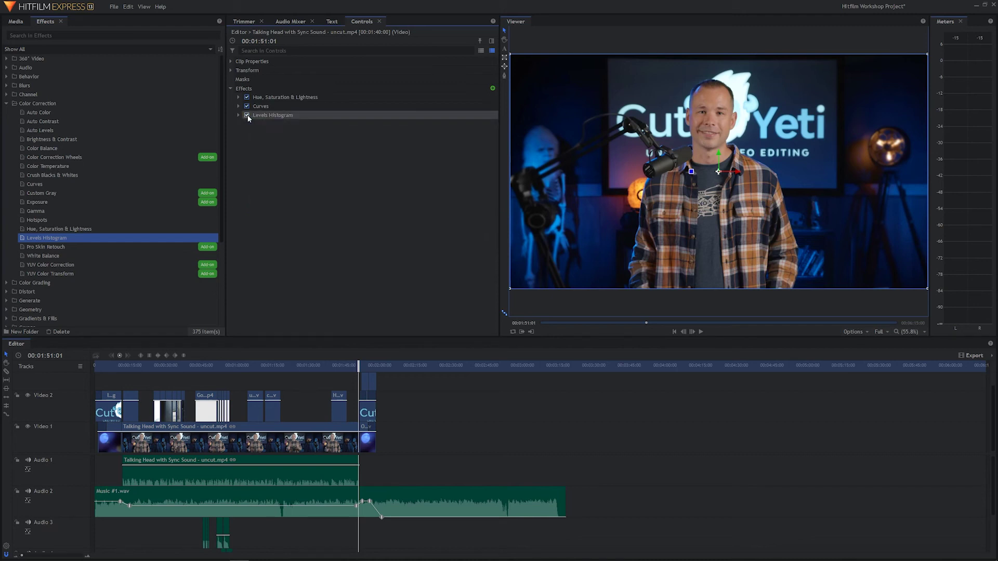
left_click(247, 115)
left_click(247, 106)
left_click(248, 97)
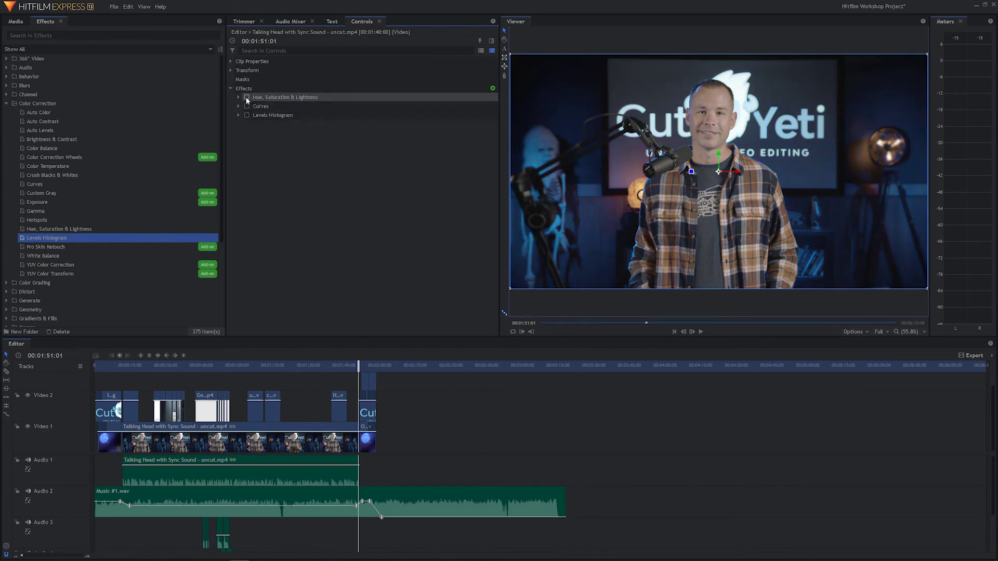
left_click(247, 98)
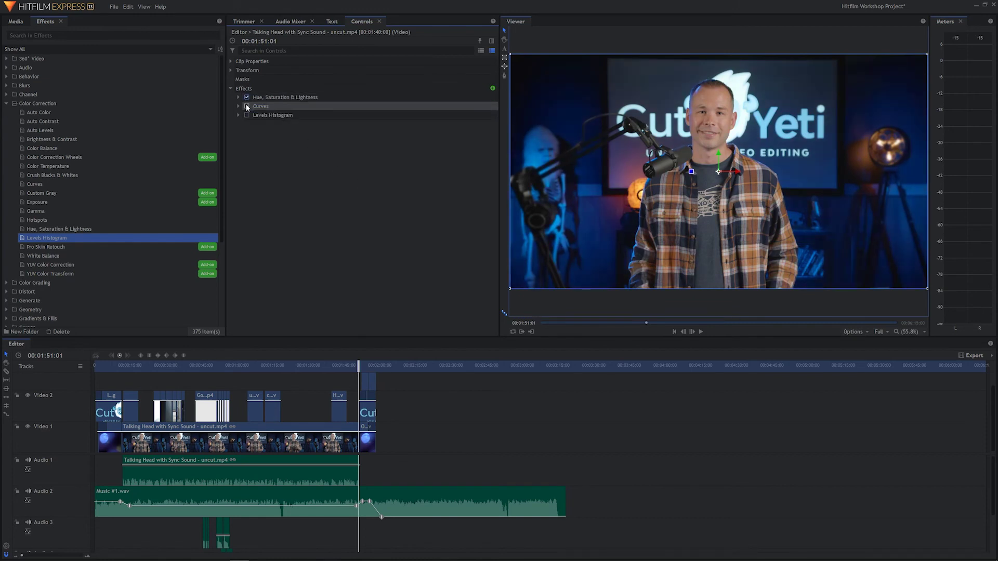
left_click(247, 107)
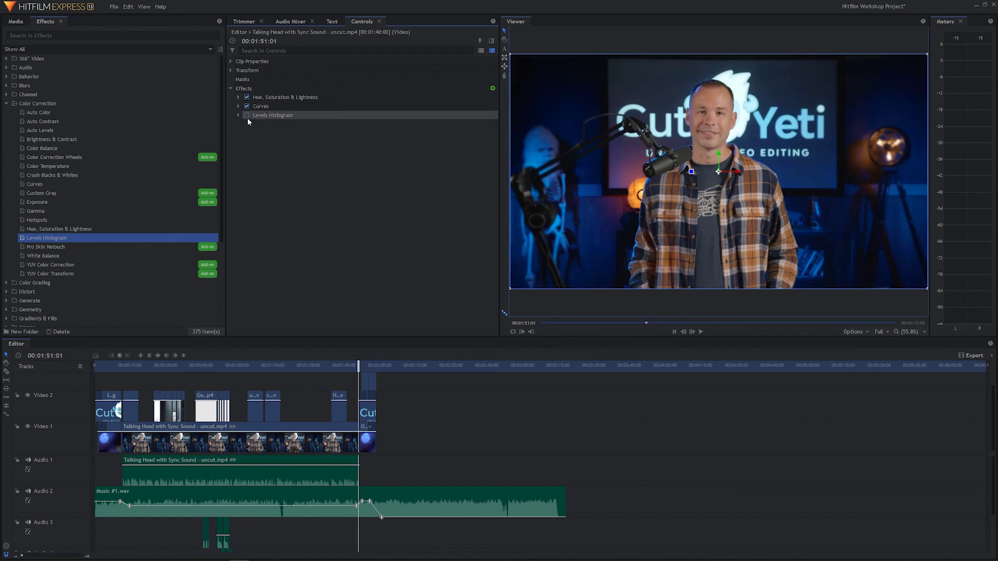
left_click(247, 115)
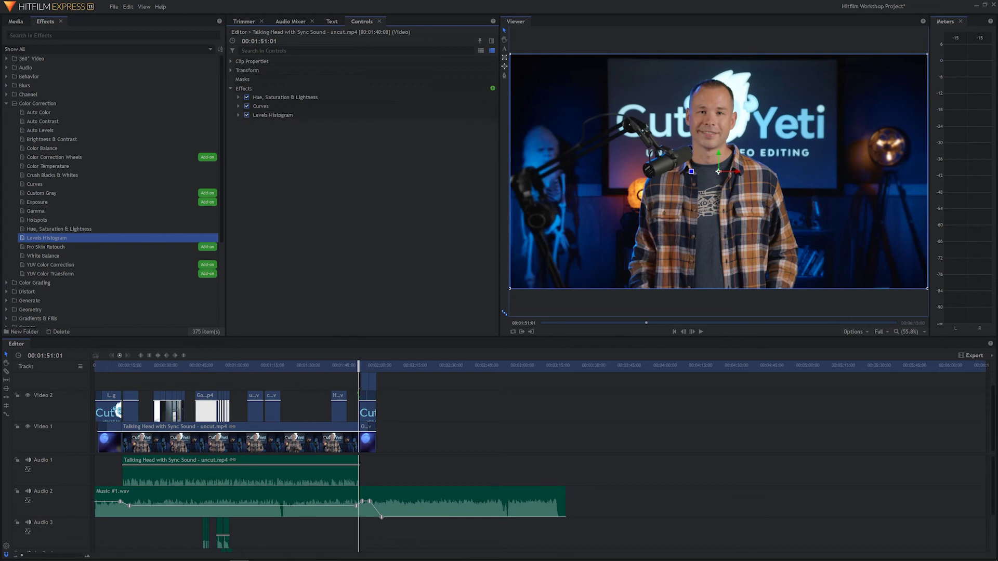
Play the graded footage from 00:01:19:13, then return to 00:01:14:11.
left_click_drag(346, 367, 283, 366)
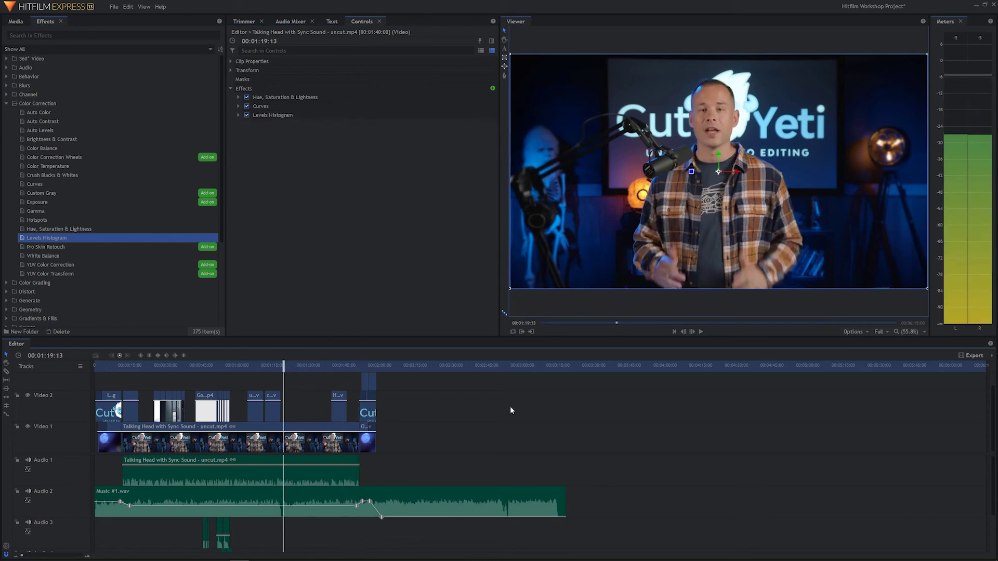
key("space")
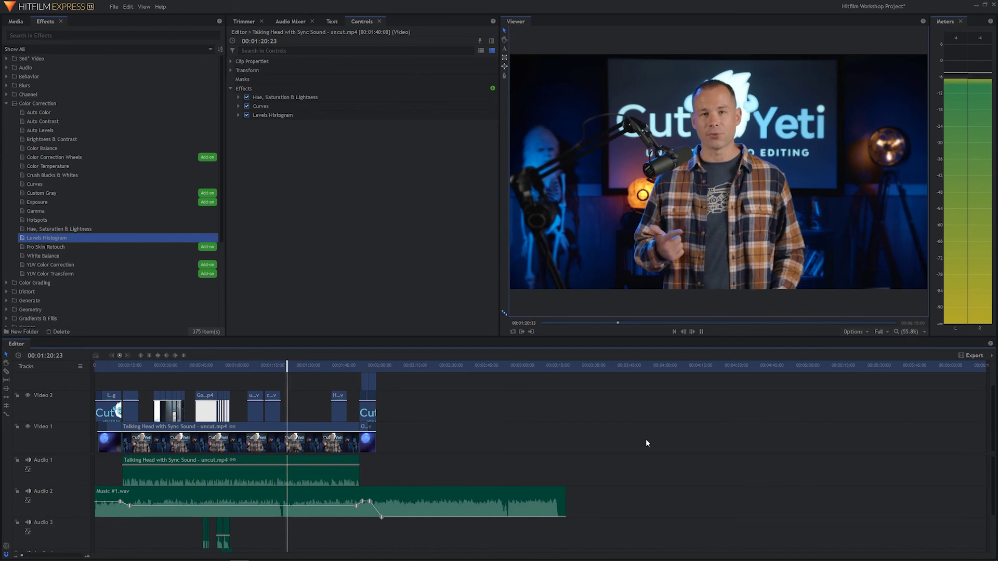
key("space")
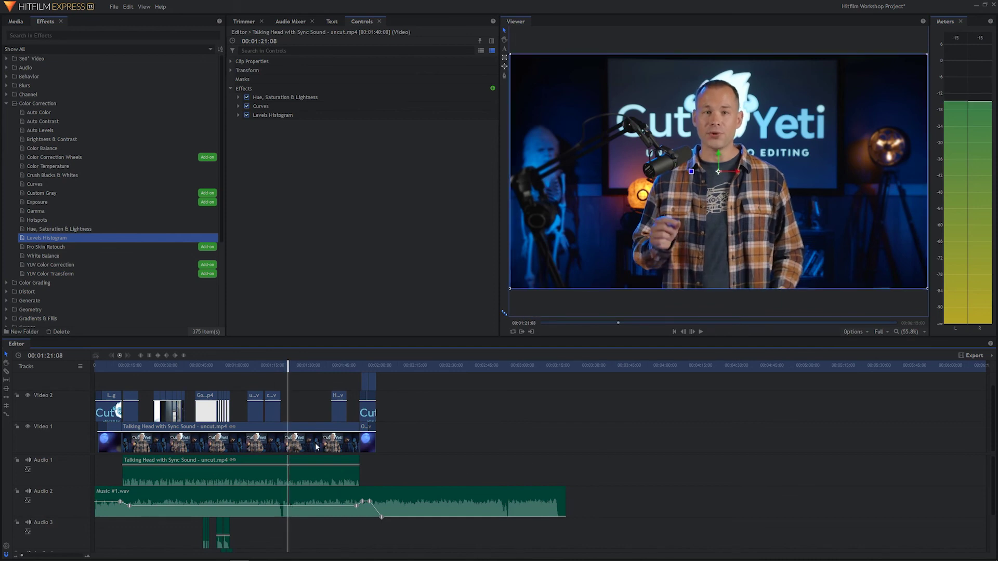
left_click_drag(288, 366, 171, 384)
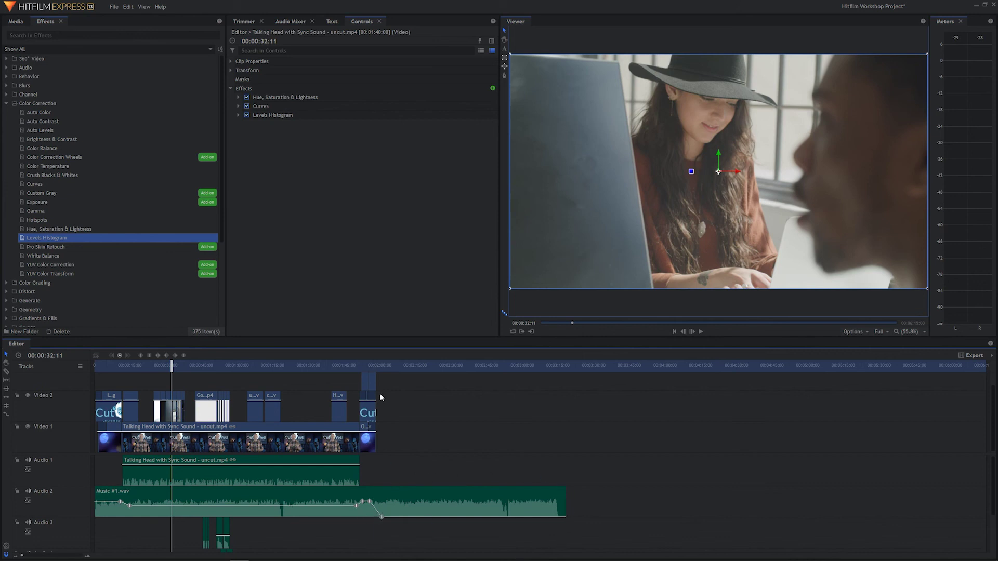
Preview the video's ending, then trim Music #1.wav's tail back toward where the video ends.
left_click(369, 363)
key("space")
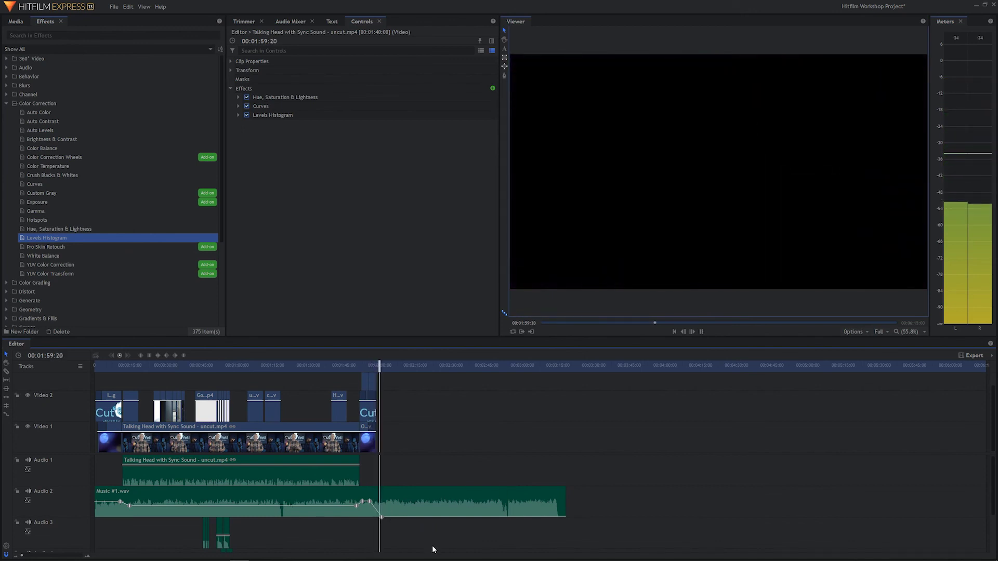
key("space")
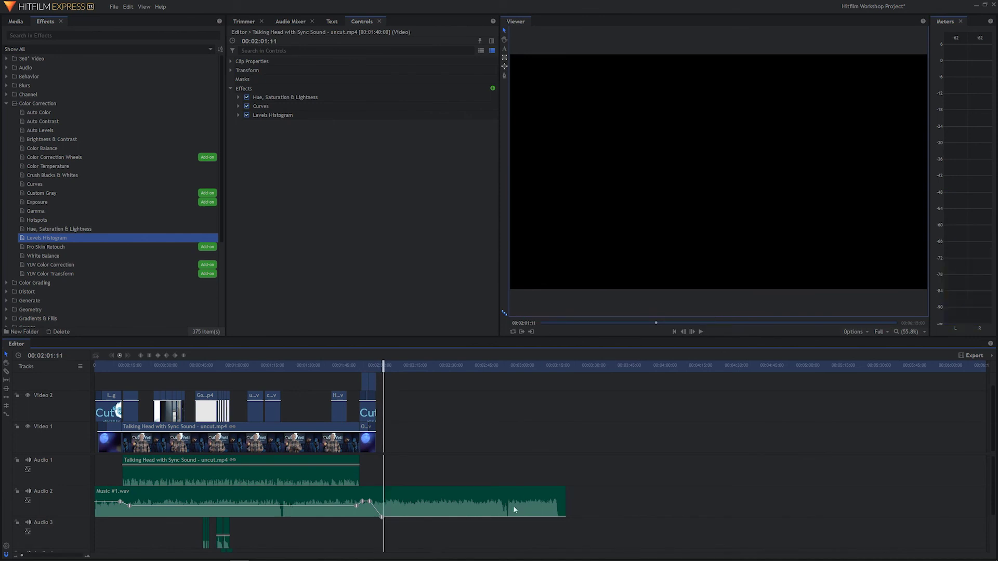
left_click_drag(565, 503, 383, 504)
Snap Music #1.wav's end to the playhead and preview the ending from 00:01:57:20.
left_click(452, 548)
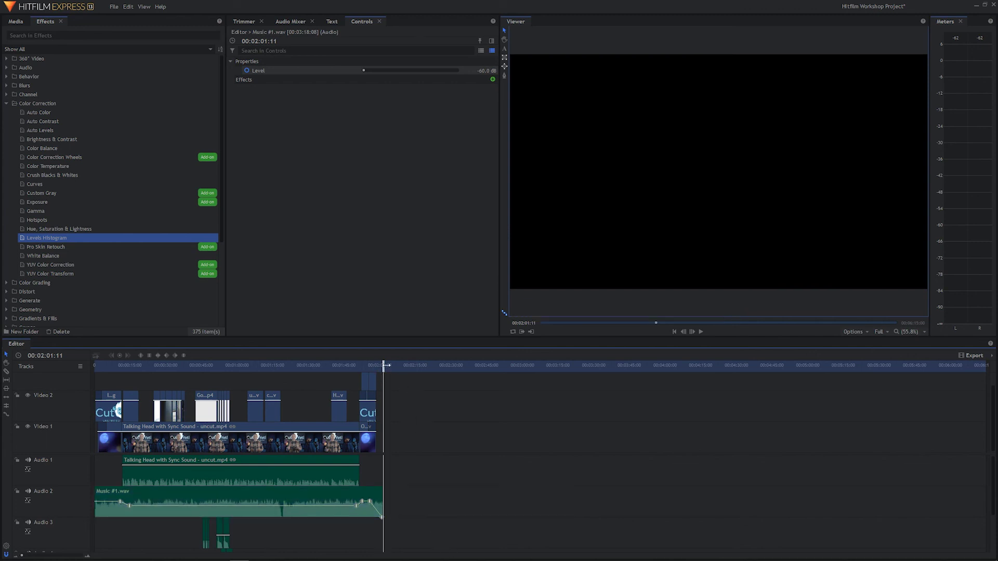
left_click_drag(383, 365, 373, 367)
key("space")
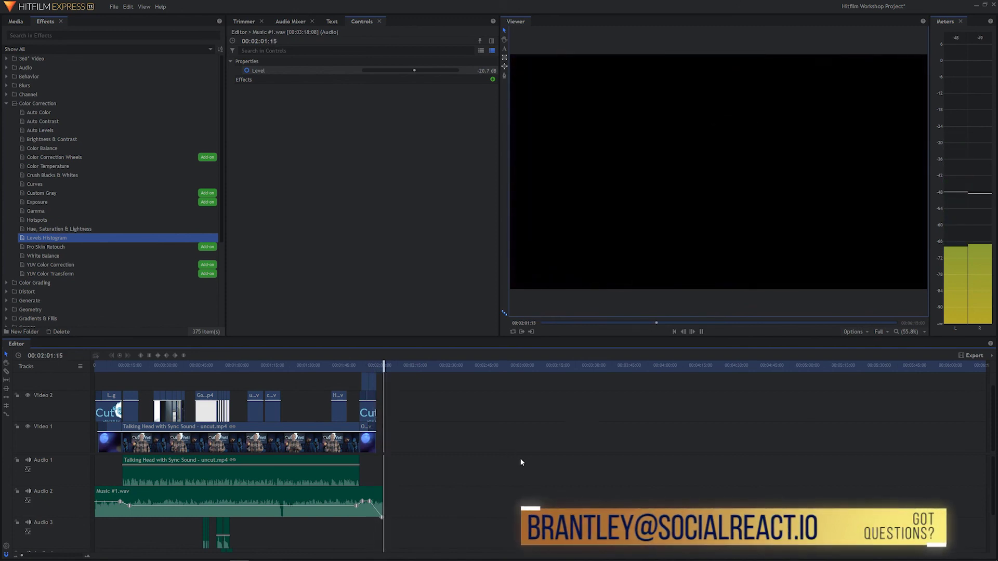
key("space")
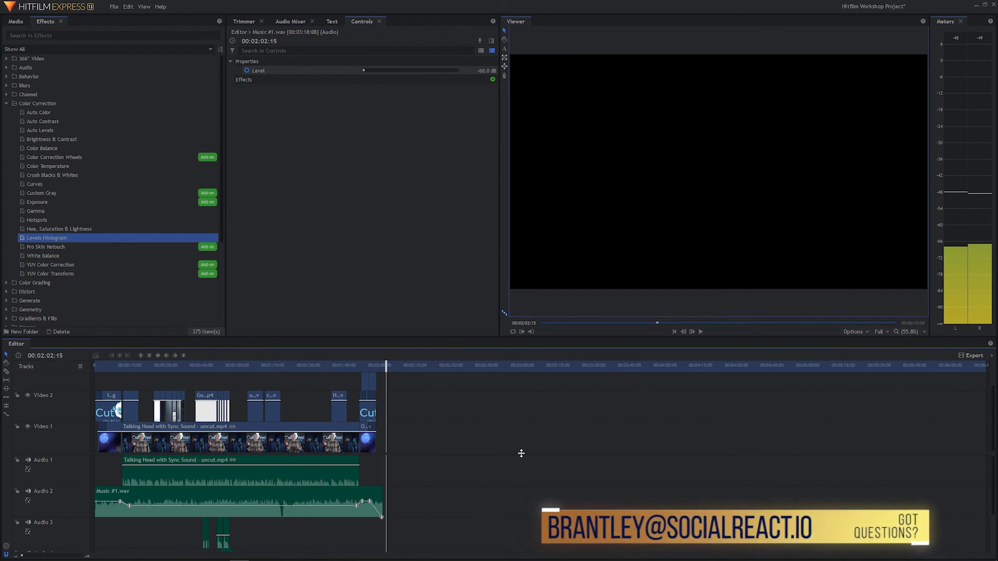